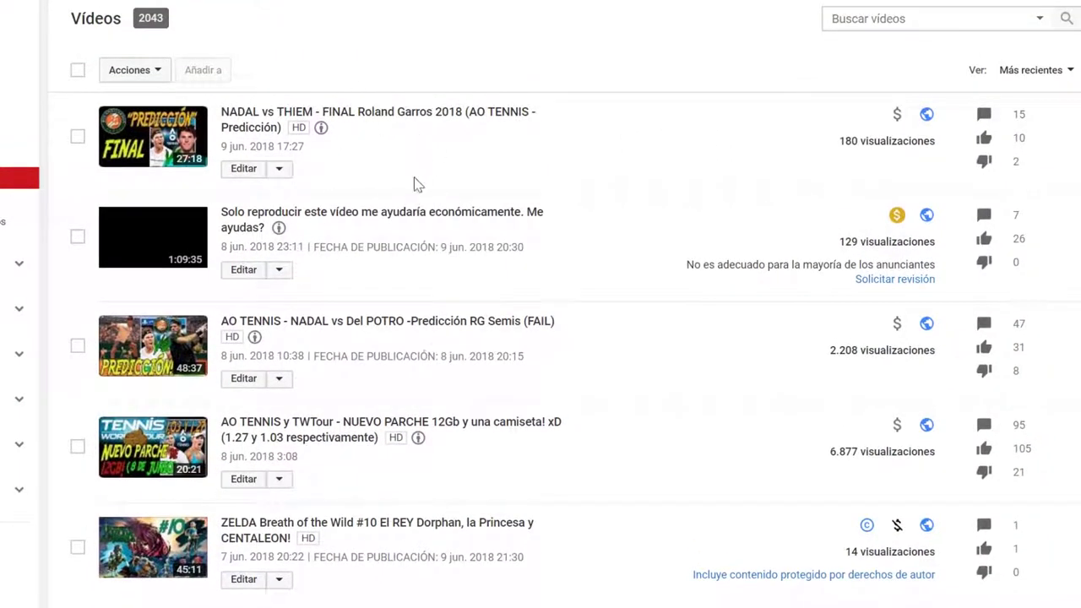
Step: Find the video "Solo reproducir este vídeo me ayudaría económicamente. Me ayudas?" among the uploads and open its monetization settings
{"action": "scroll", "coordinate": [647, 231], "scroll_direction": "down", "scroll_amount": 20}
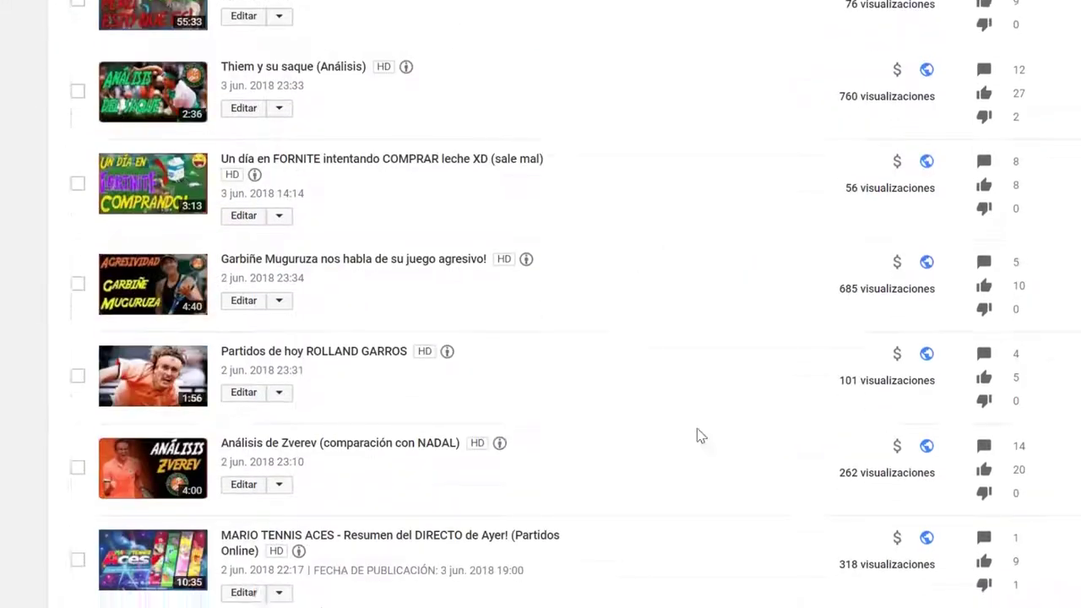
{"action": "scroll", "coordinate": [685, 419], "scroll_direction": "down", "scroll_amount": 3}
{"action": "scroll", "coordinate": [587, 152], "scroll_direction": "up", "scroll_amount": 10}
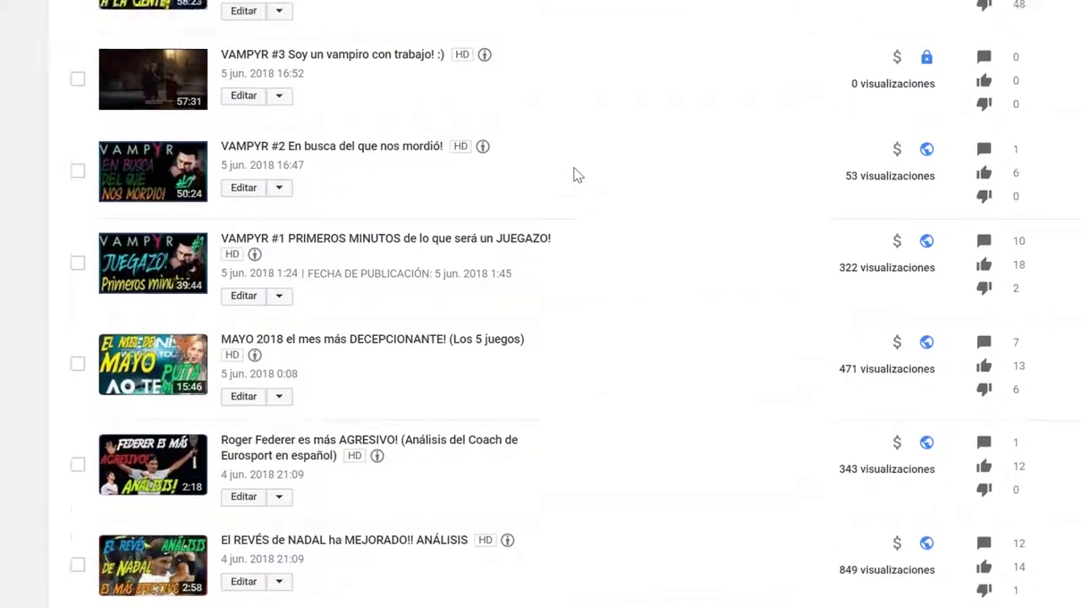
{"action": "scroll", "coordinate": [573, 175], "scroll_direction": "up", "scroll_amount": 15}
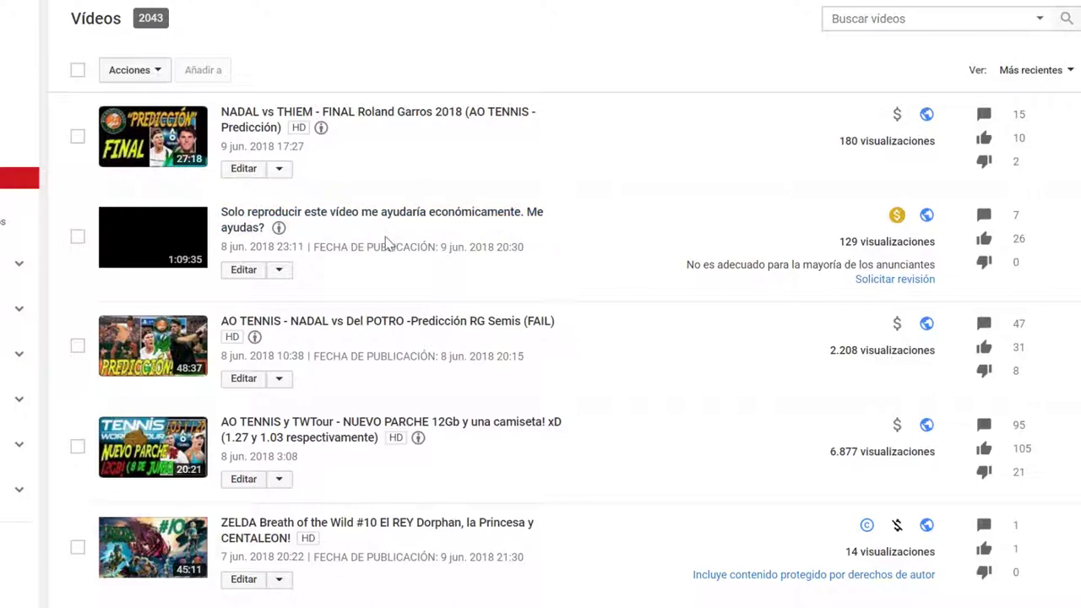
{"action": "left_click", "coordinate": [279, 269]}
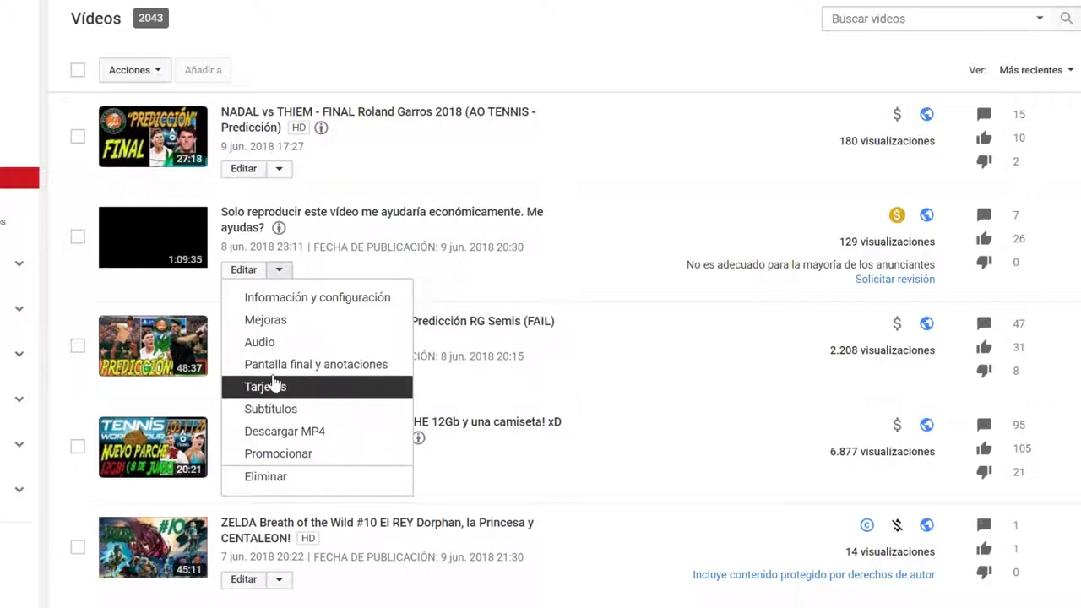
{"action": "left_click", "coordinate": [77, 308]}
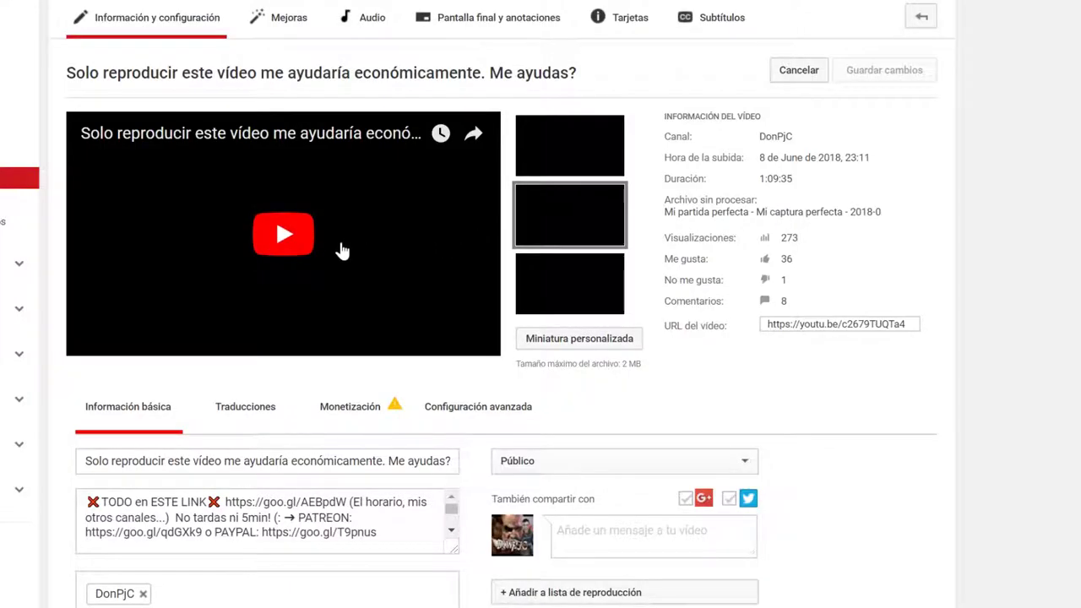
{"action": "left_click", "coordinate": [349, 407]}
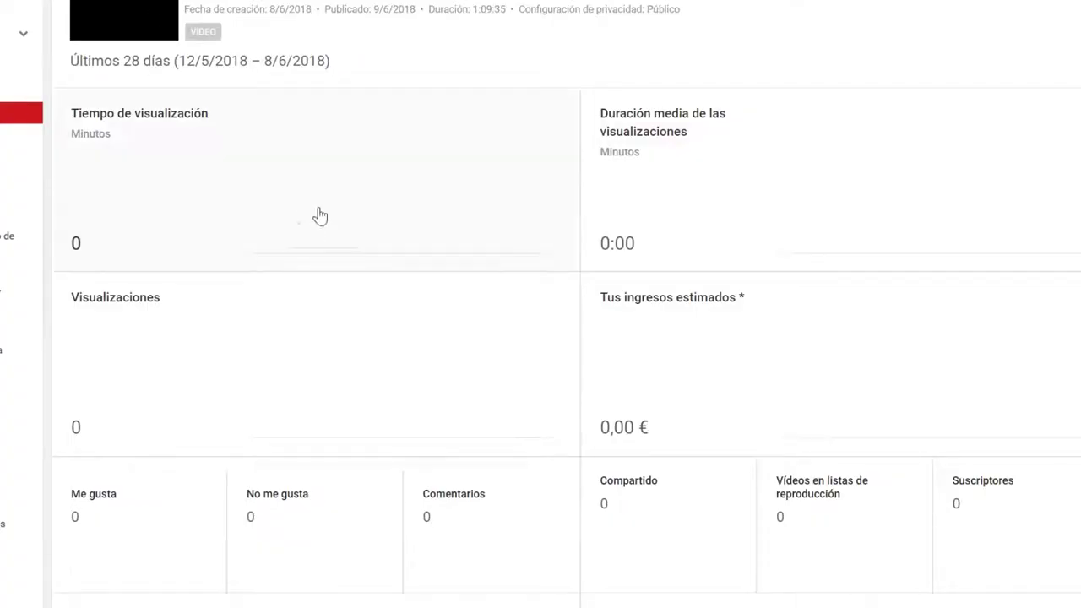
Step: Review the video's analytics overview for the last 28 days, including watch time, views and estimated revenue
{"action": "scroll", "coordinate": [313, 212], "scroll_direction": "up", "scroll_amount": 3}
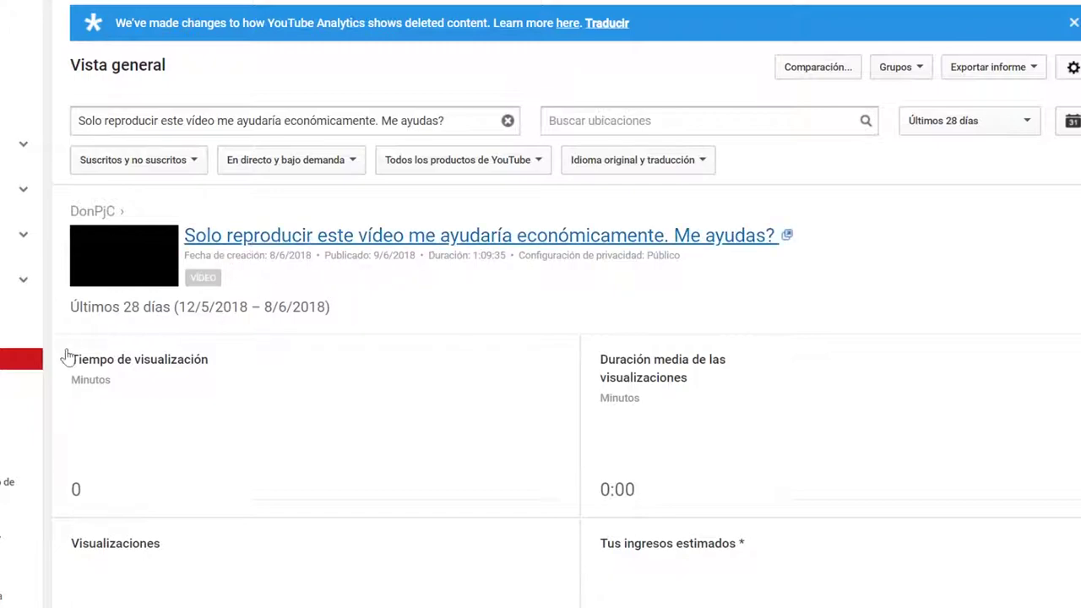
{"action": "scroll", "coordinate": [325, 356], "scroll_direction": "down", "scroll_amount": 3}
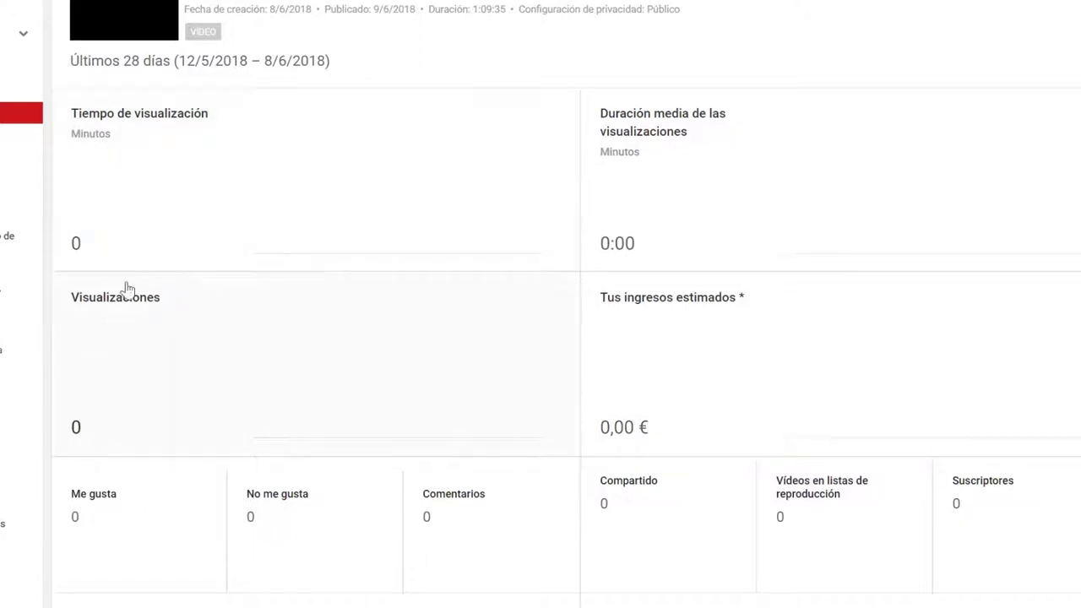
{"action": "mouse_move", "coordinate": [681, 154]}
{"action": "scroll", "coordinate": [632, 260], "scroll_direction": "up", "scroll_amount": 3}
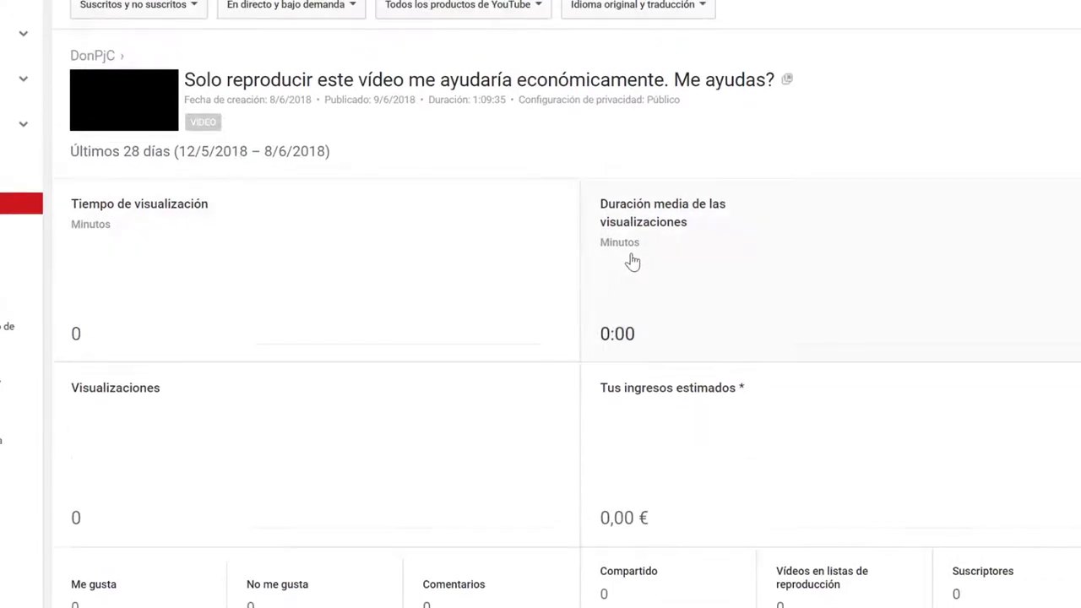
{"action": "scroll", "coordinate": [632, 260], "scroll_direction": "up", "scroll_amount": 1}
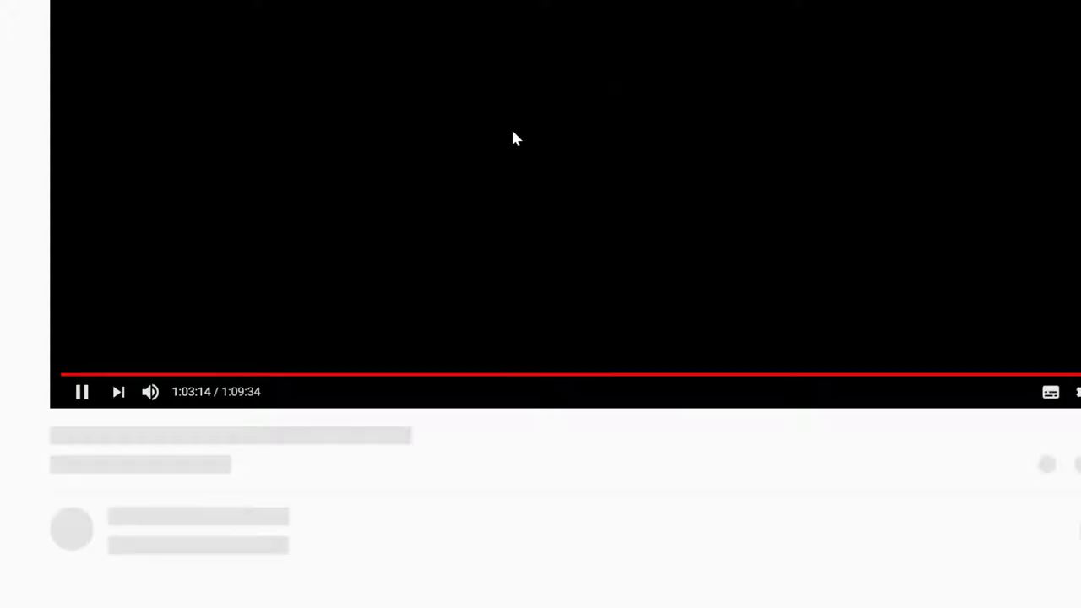
Step: Pause the video's playback on its public page and look through the viewer comments
{"action": "left_click", "coordinate": [386, 270]}
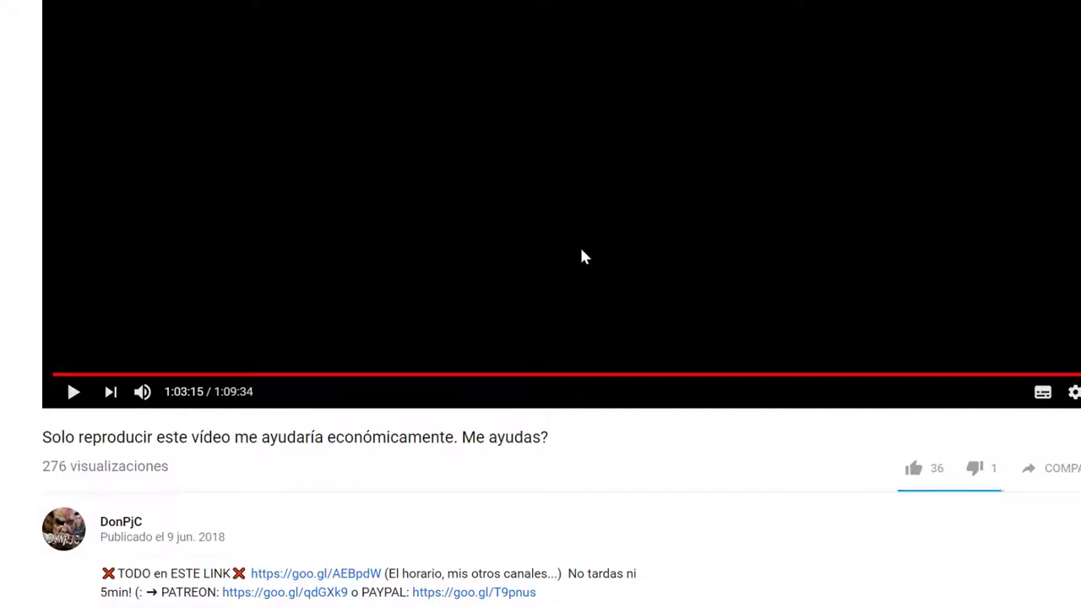
{"action": "scroll", "coordinate": [579, 248], "scroll_direction": "down", "scroll_amount": 10}
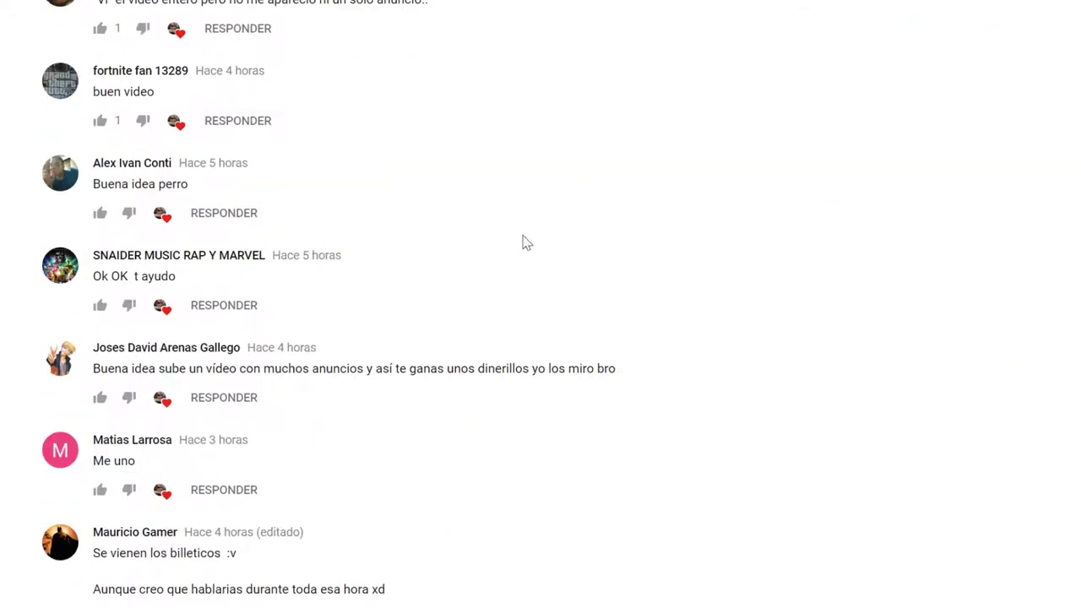
{"action": "scroll", "coordinate": [278, 405], "scroll_direction": "up", "scroll_amount": 5}
{"action": "scroll", "coordinate": [334, 375], "scroll_direction": "up", "scroll_amount": 2}
{"action": "scroll", "coordinate": [212, 512], "scroll_direction": "down", "scroll_amount": 2}
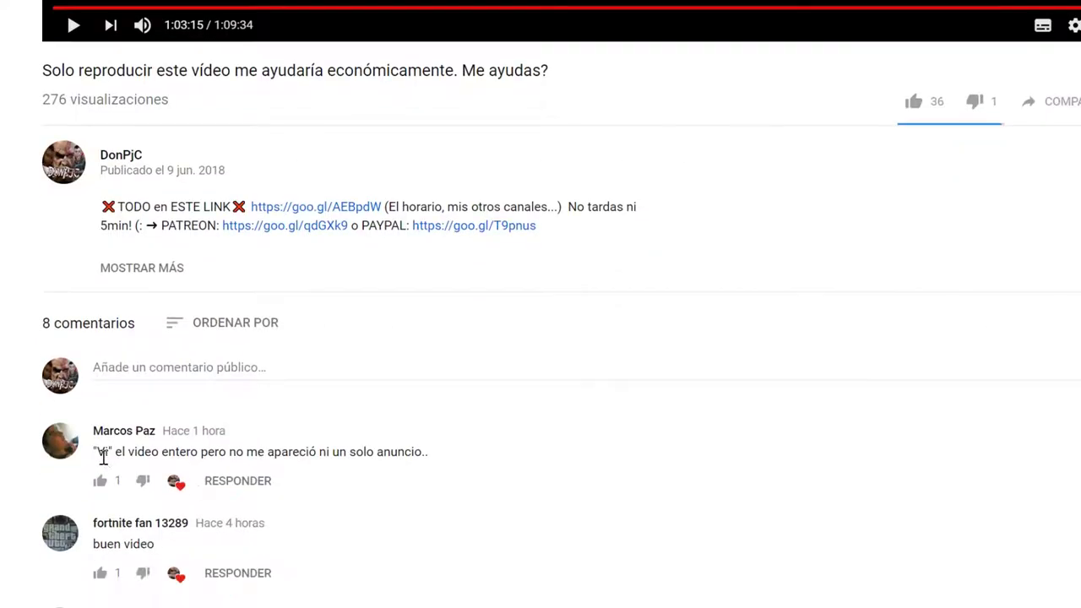
Step: Read the comment about watching the whole video without a single ad and give it a like
{"action": "double_click", "coordinate": [107, 451]}
{"action": "left_click_drag", "start_coordinate": [162, 451], "coordinate": [317, 452]}
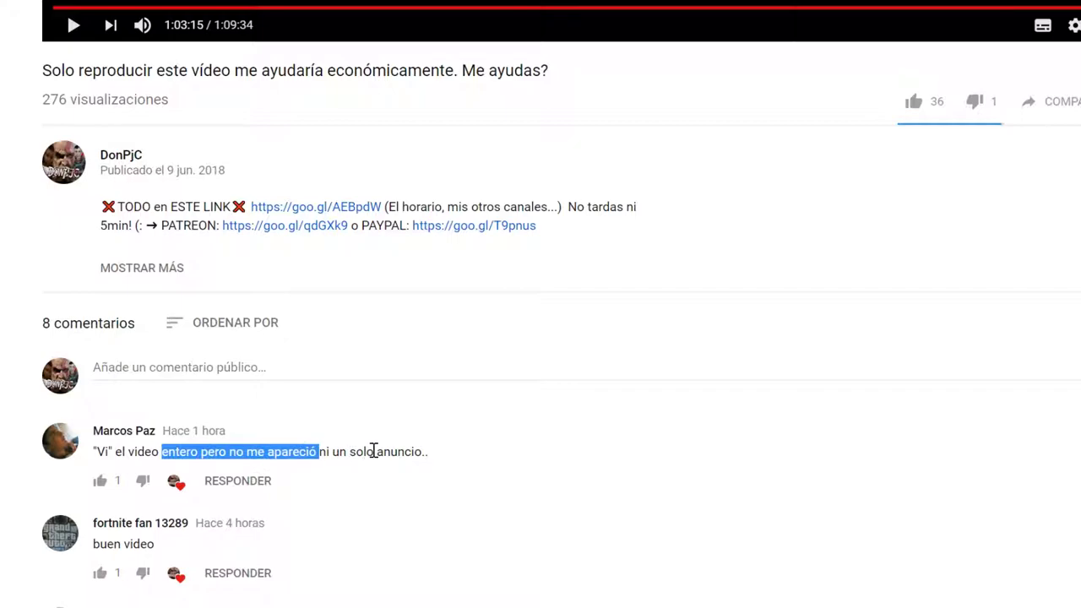
{"action": "left_click", "coordinate": [374, 451]}
{"action": "left_click_drag", "start_coordinate": [412, 452], "coordinate": [280, 451]}
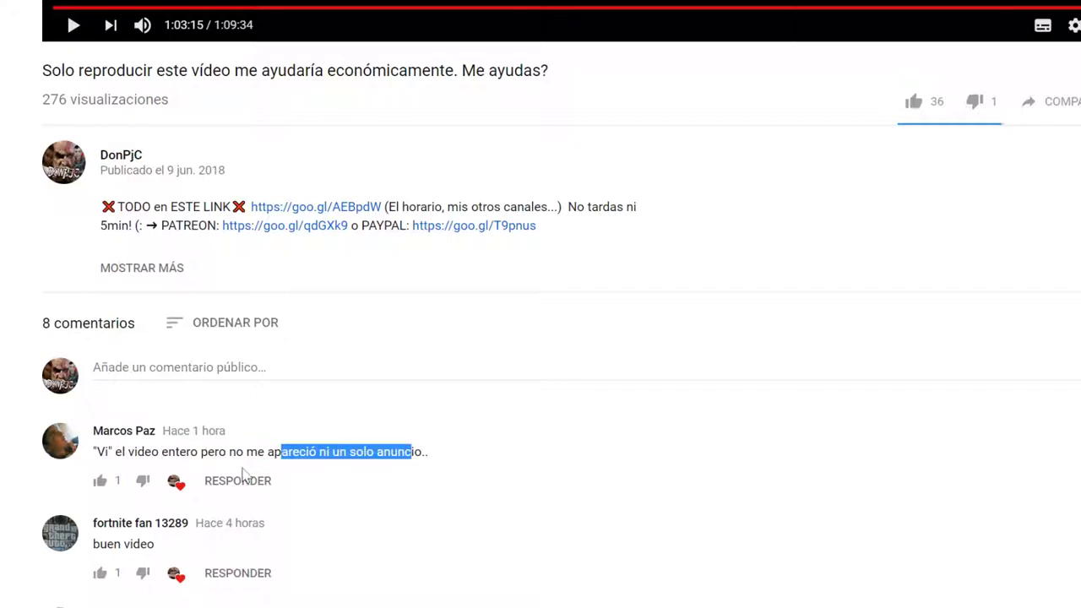
{"action": "left_click", "coordinate": [100, 480]}
{"action": "left_click", "coordinate": [564, 440]}
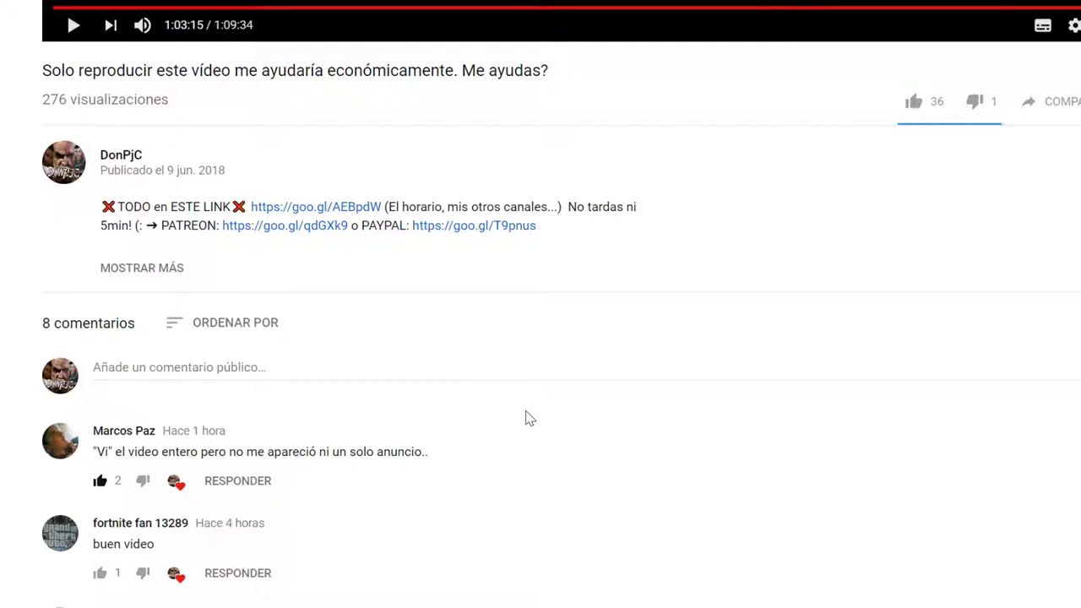
{"action": "scroll", "coordinate": [434, 361], "scroll_direction": "up", "scroll_amount": 4}
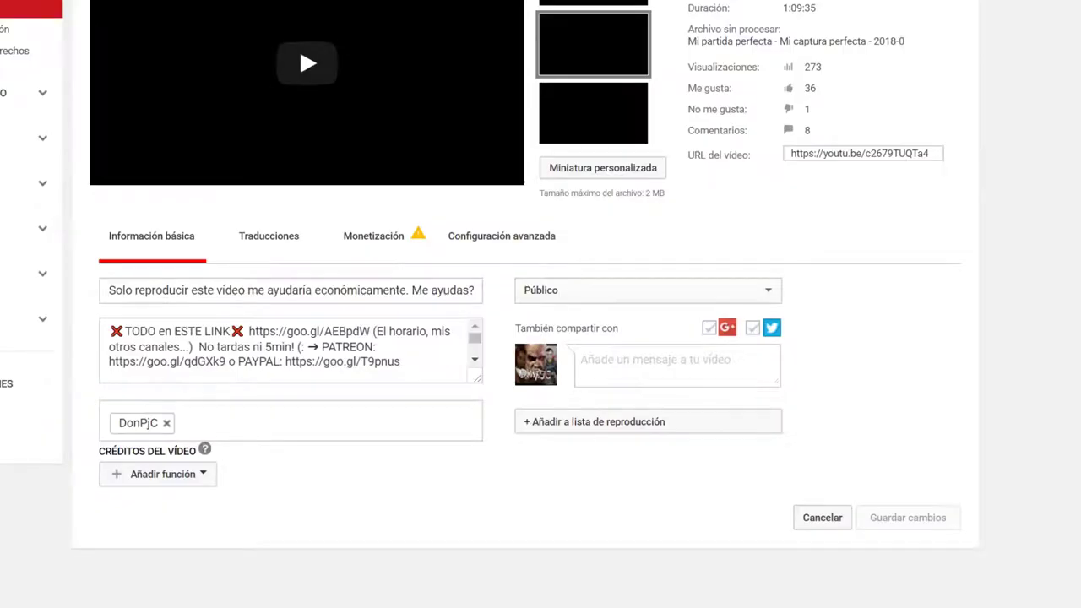
Step: Examine the video's monetization status, ad formats and ad breaks
{"action": "left_click", "coordinate": [358, 237]}
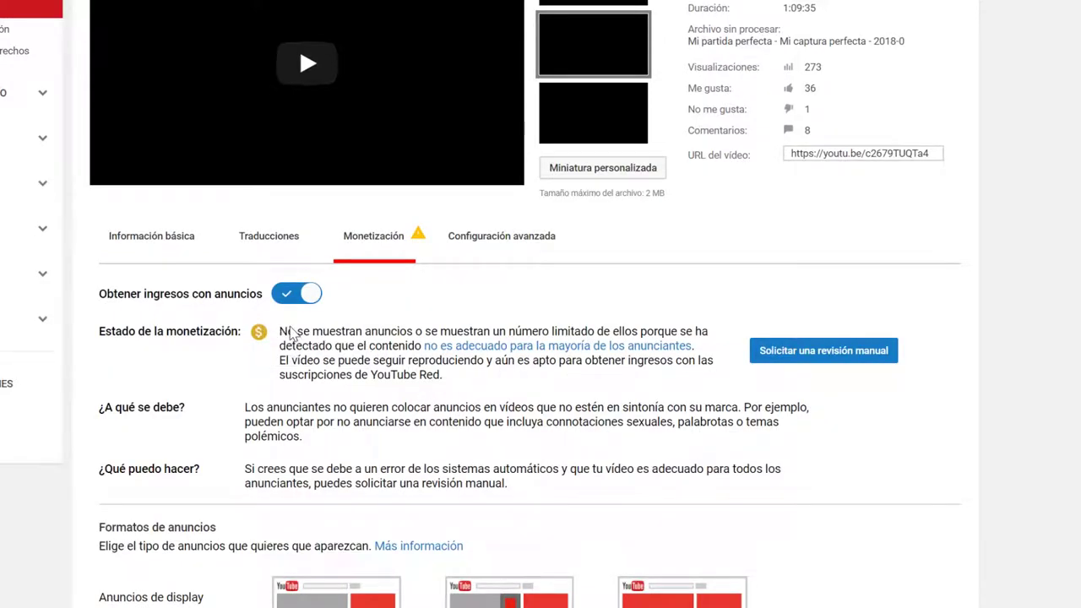
{"action": "scroll", "coordinate": [581, 377], "scroll_direction": "down", "scroll_amount": 4}
{"action": "scroll", "coordinate": [578, 437], "scroll_direction": "down", "scroll_amount": 2}
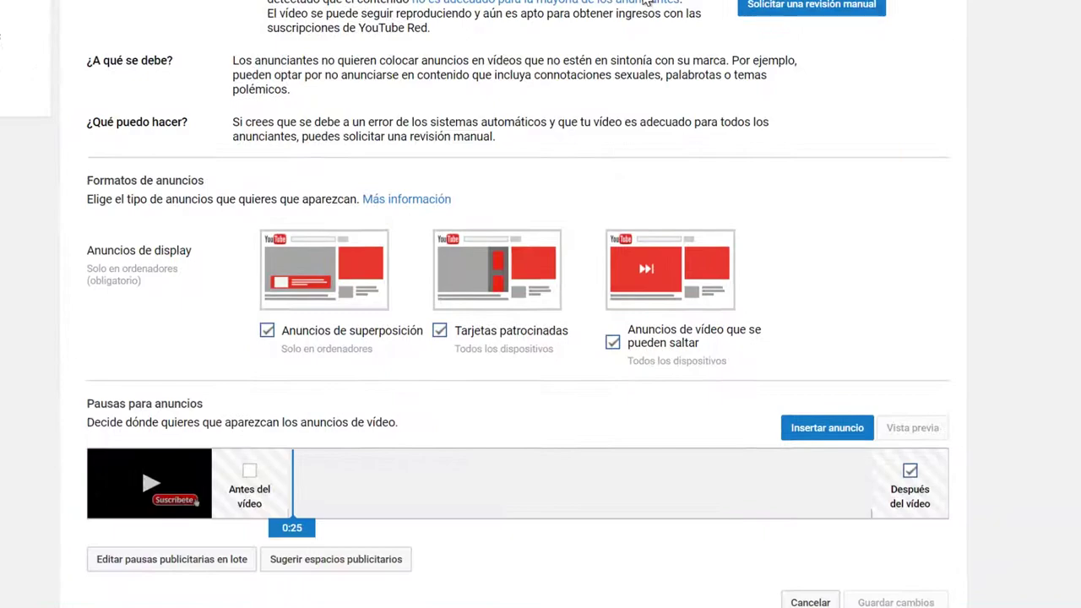
{"action": "scroll", "coordinate": [445, 57], "scroll_direction": "up", "scroll_amount": 3}
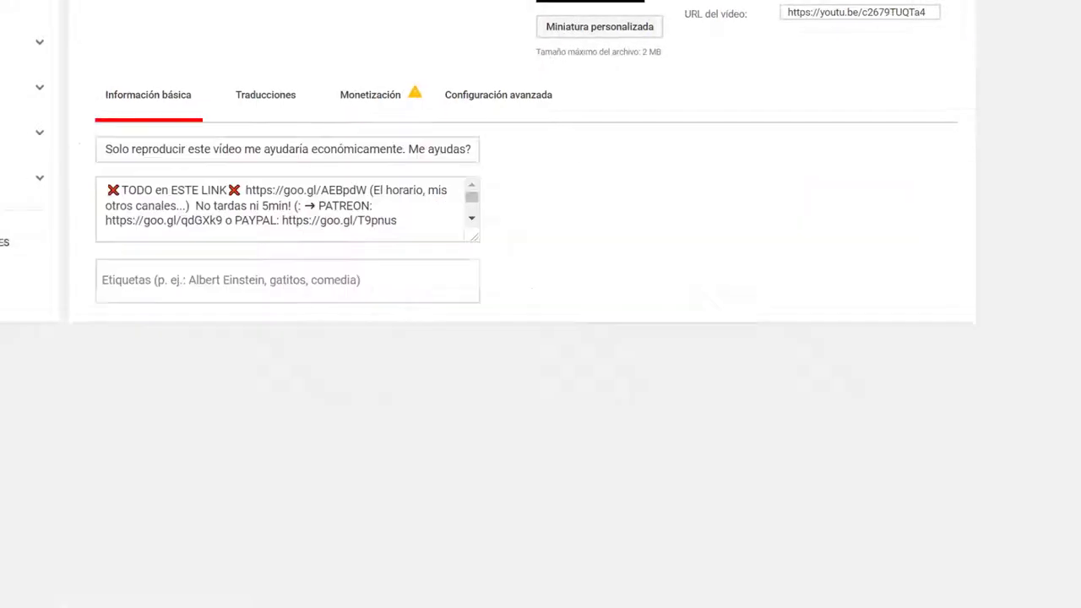
Step: Reopen the video's monetization settings and check the limited-ads explanation and the ad formats again
{"action": "scroll", "coordinate": [541, 304], "scroll_direction": "down", "scroll_amount": 2}
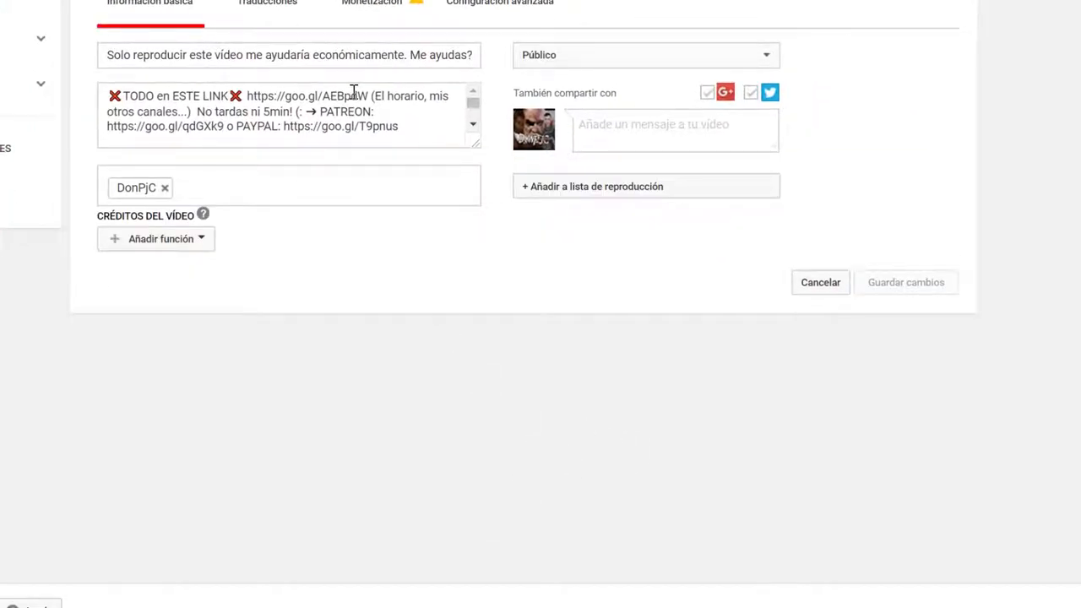
{"action": "left_click", "coordinate": [368, 10]}
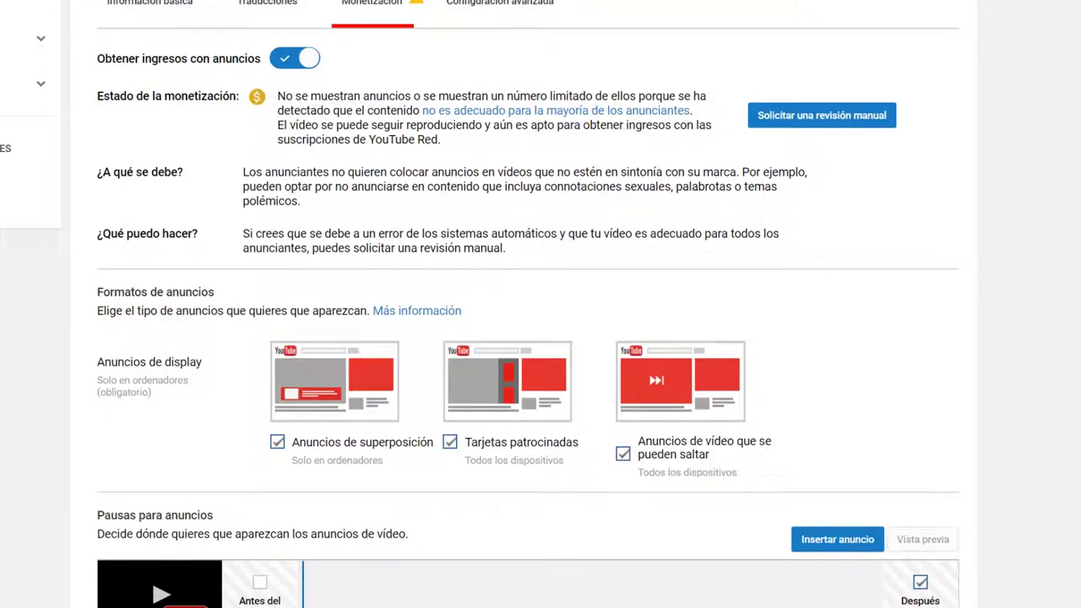
{"action": "scroll", "coordinate": [937, 212], "scroll_direction": "down", "scroll_amount": 1}
{"action": "scroll", "coordinate": [940, 205], "scroll_direction": "down", "scroll_amount": 2}
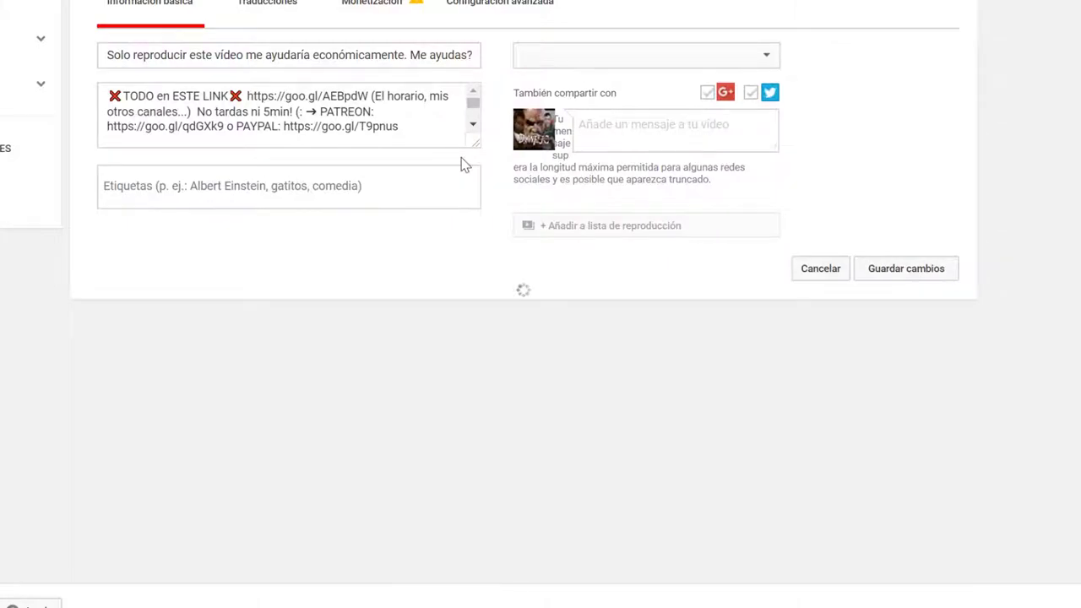
{"action": "left_click", "coordinate": [377, 10]}
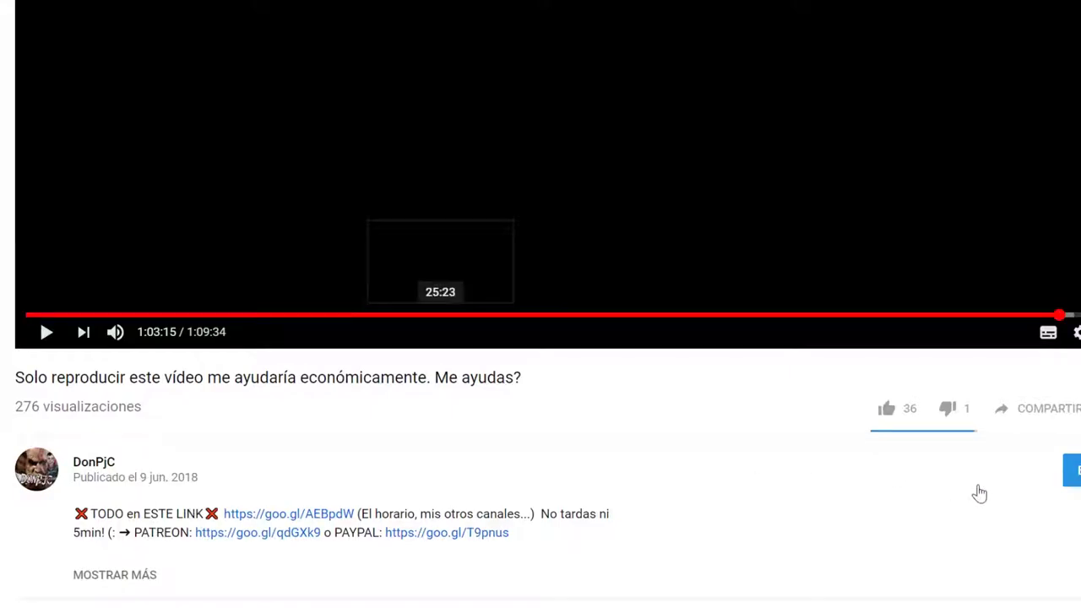
Step: Open the video's editor from its public page and inspect the monetization status and ad breaks across the timeline
{"action": "left_click", "coordinate": [1069, 469]}
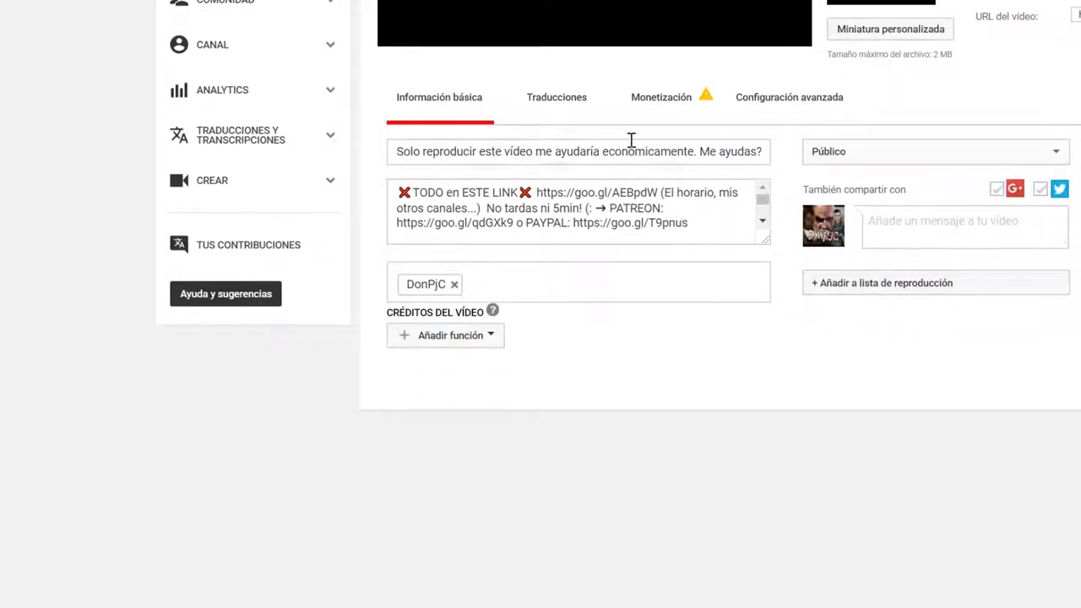
{"action": "left_click", "coordinate": [640, 98]}
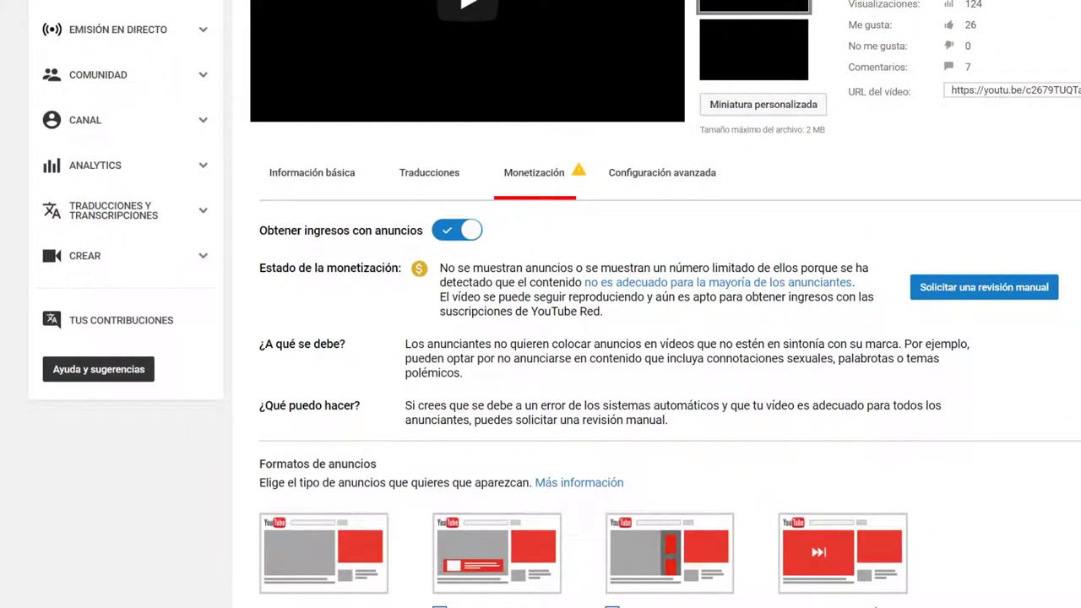
{"action": "scroll", "coordinate": [541, 338], "scroll_direction": "down", "scroll_amount": 3}
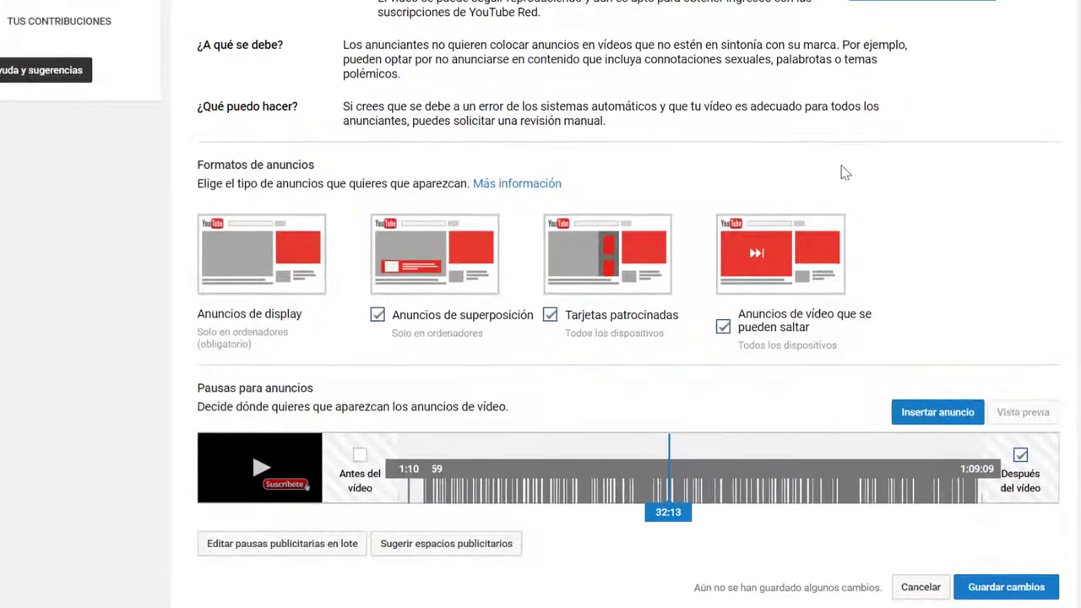
{"action": "scroll", "coordinate": [845, 173], "scroll_direction": "up", "scroll_amount": 2}
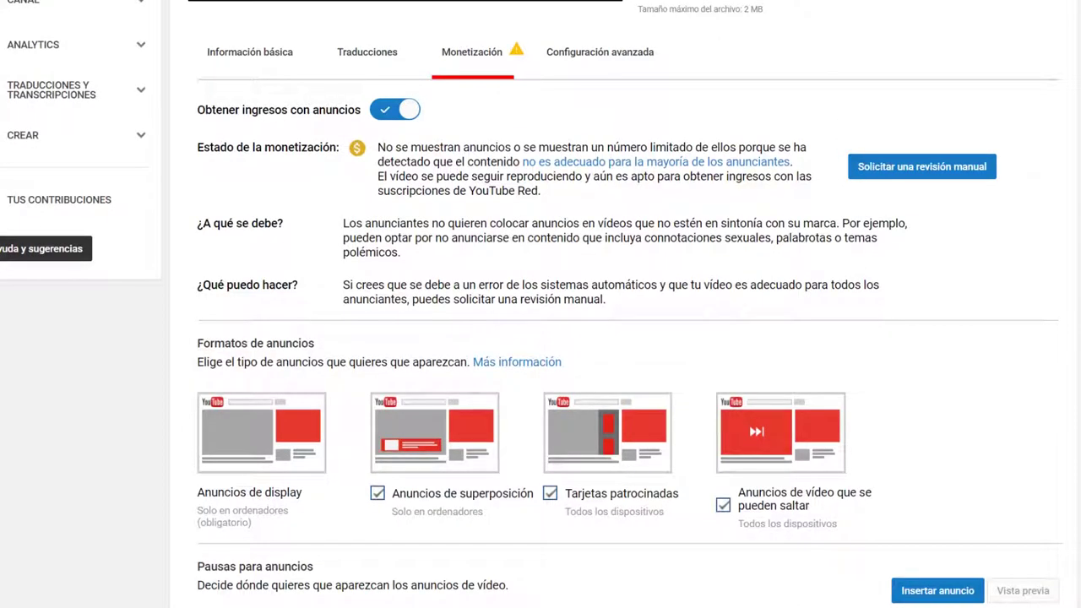
{"action": "scroll", "coordinate": [540, 338], "scroll_direction": "down", "scroll_amount": 3}
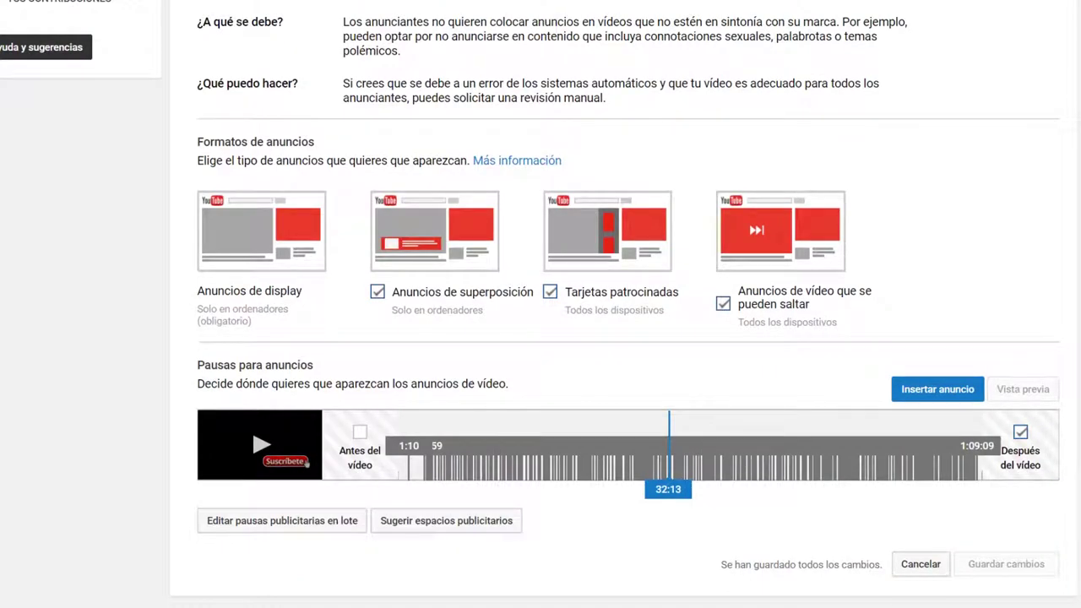
{"action": "scroll", "coordinate": [564, 73], "scroll_direction": "up", "scroll_amount": 3}
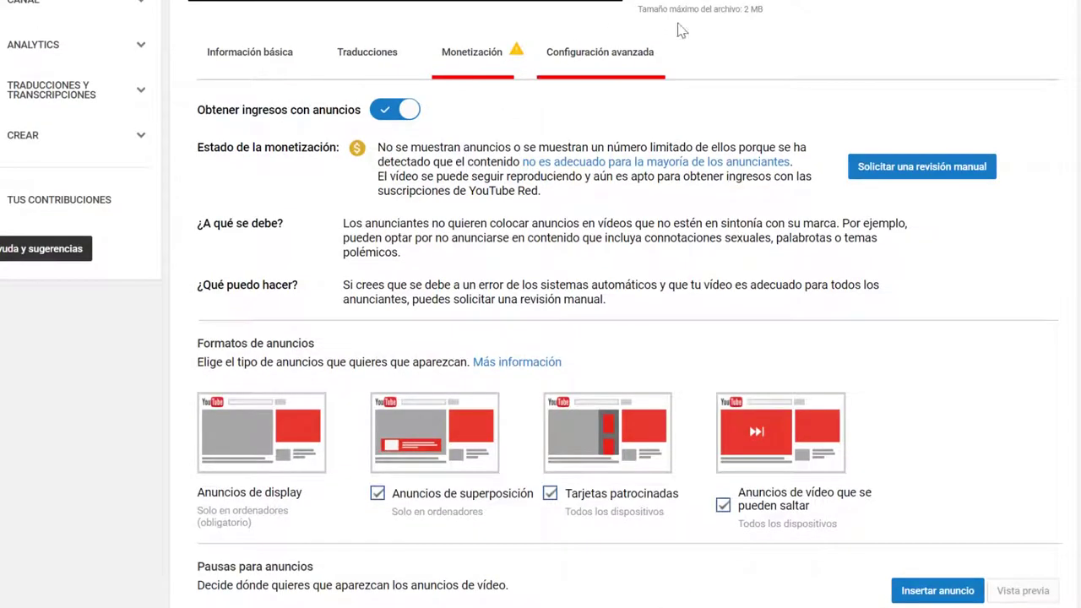
{"action": "scroll", "coordinate": [684, 9], "scroll_direction": "up", "scroll_amount": 3}
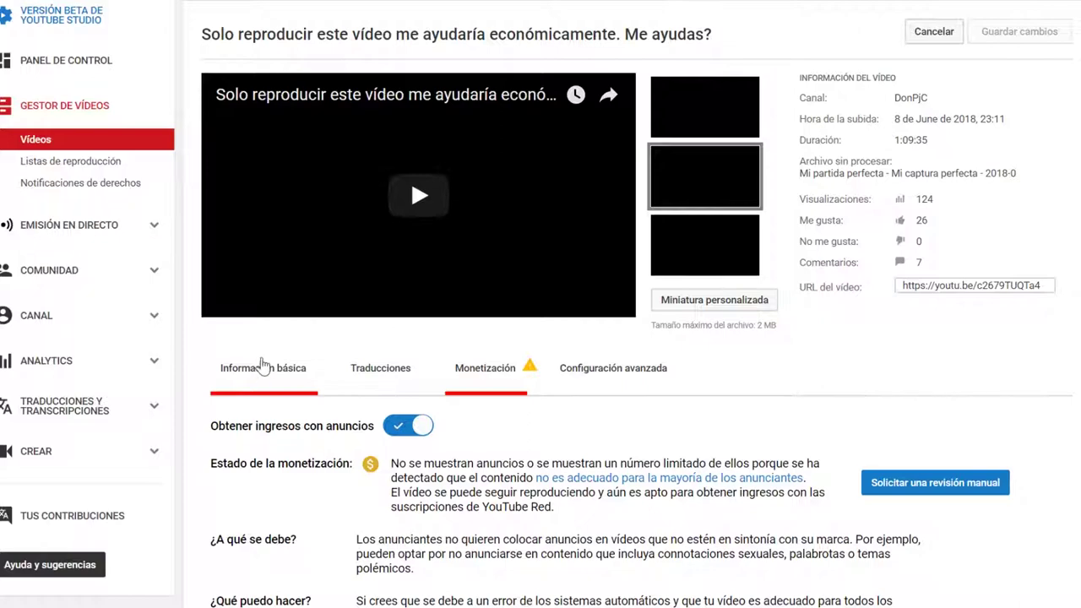
Step: Set the video's visibility to Privado in its basic information and save the changes
{"action": "left_click", "coordinate": [248, 285]}
{"action": "left_click", "coordinate": [666, 421]}
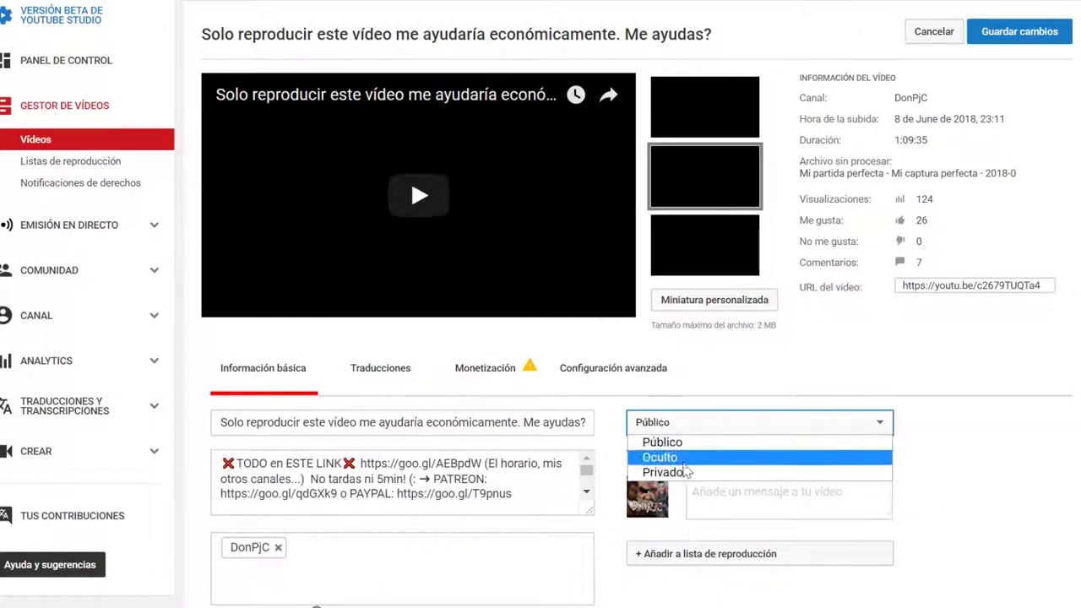
{"action": "left_click", "coordinate": [663, 475]}
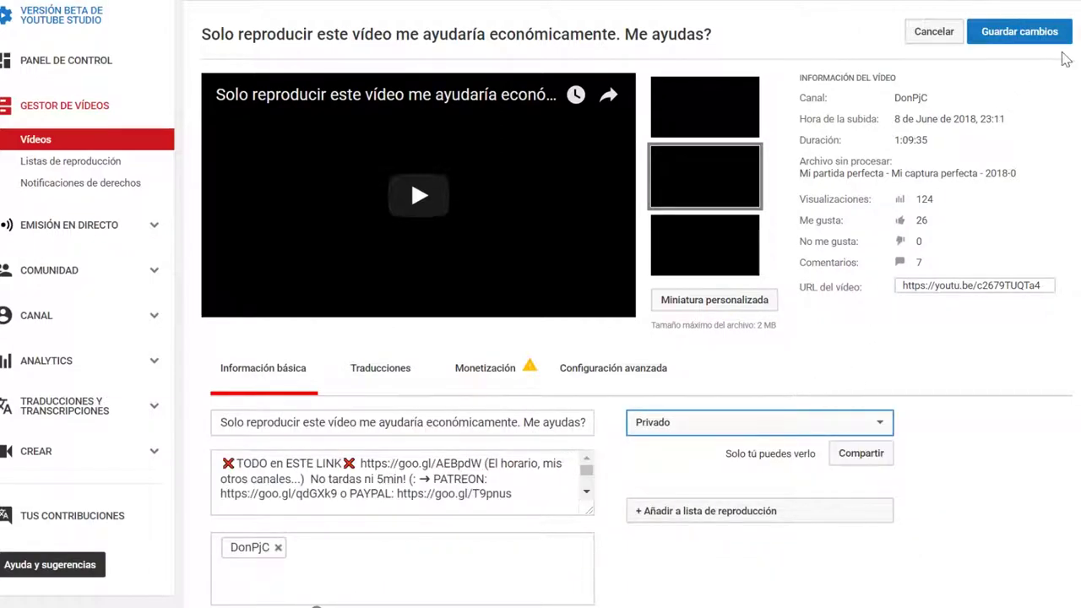
{"action": "left_click", "coordinate": [1025, 36]}
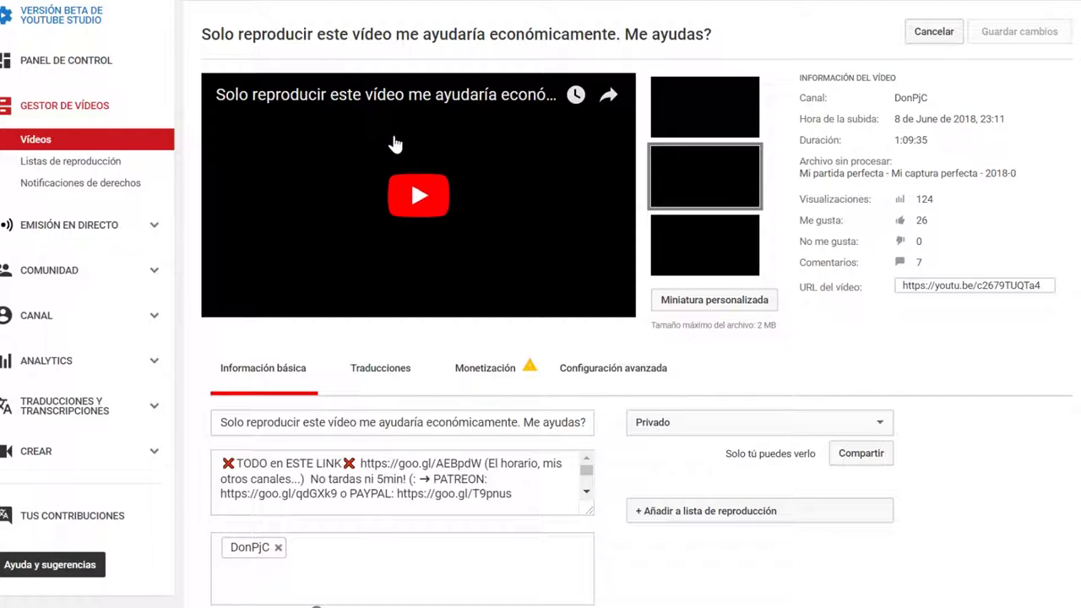
Step: Check the video's monetization settings and its available visibility options
{"action": "left_click", "coordinate": [487, 368]}
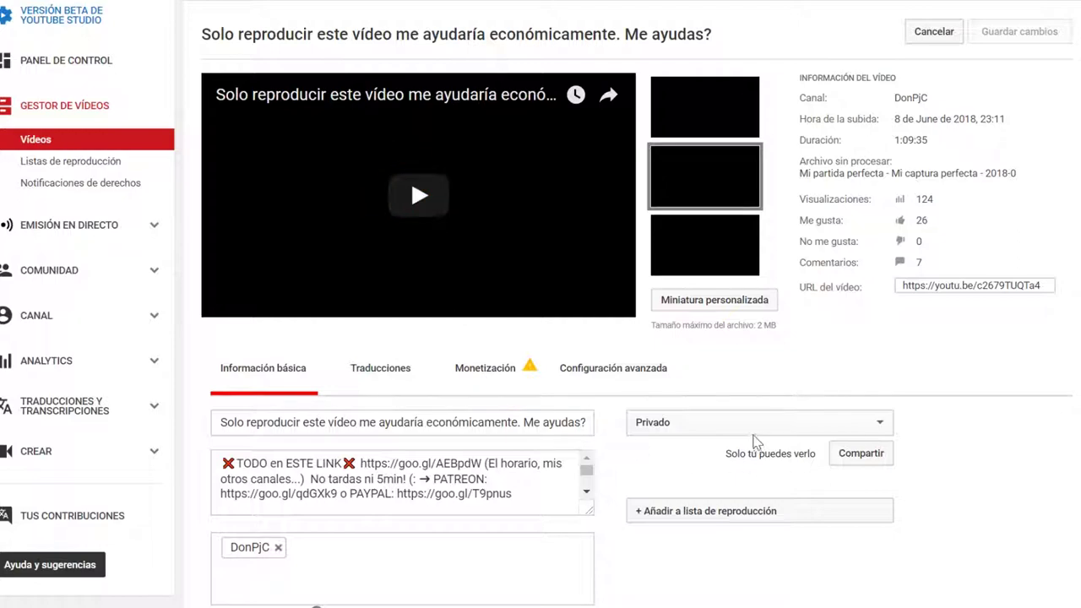
{"action": "left_click", "coordinate": [754, 429]}
{"action": "left_click", "coordinate": [999, 376]}
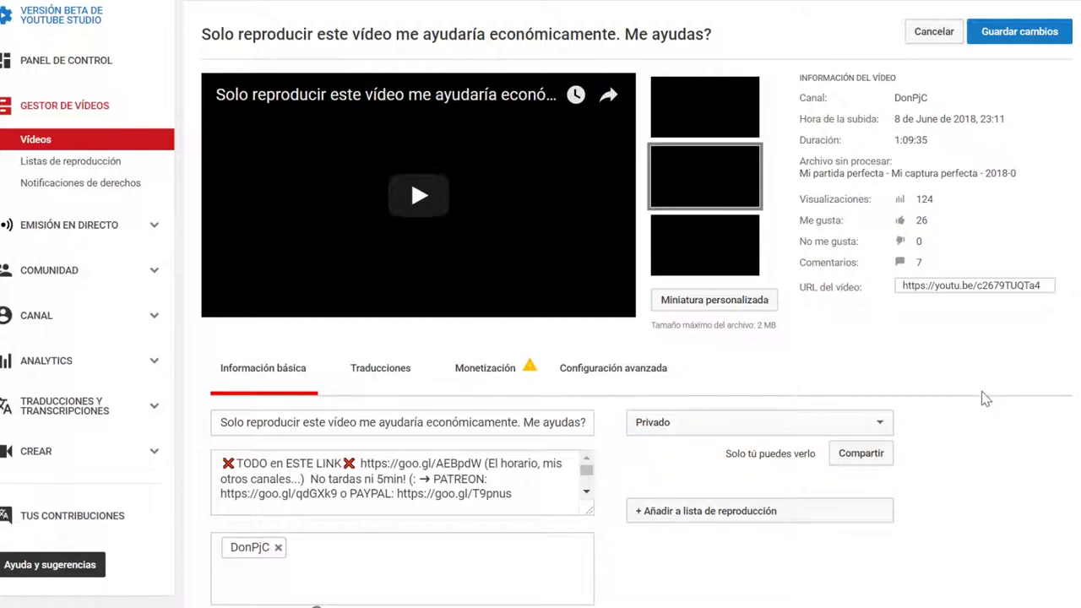